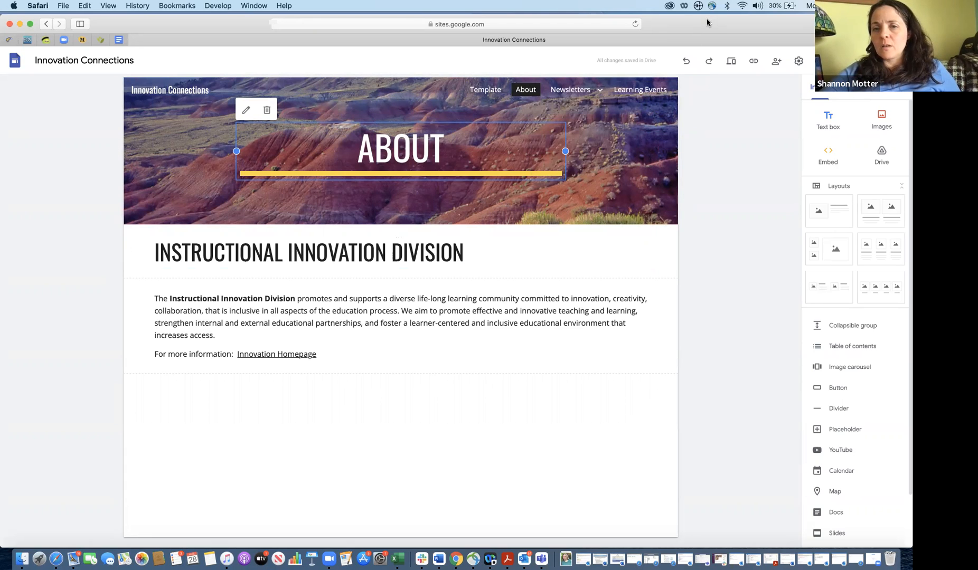
# Nudge the browser window left and list the Innovation Connections site's pages in the side panel
pyautogui.moveTo(707, 22); pyautogui.dragTo(687, 21)
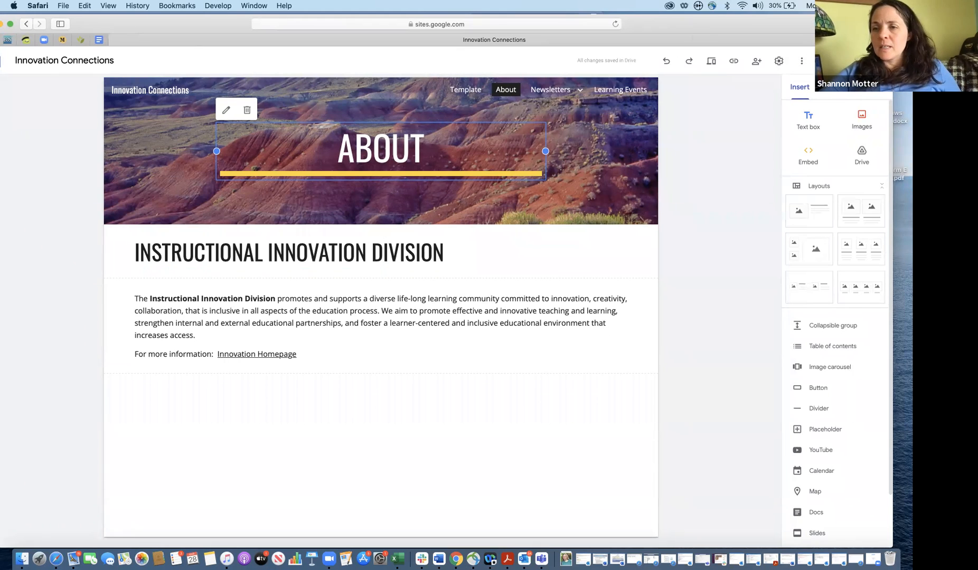
pyautogui.click(838, 88)
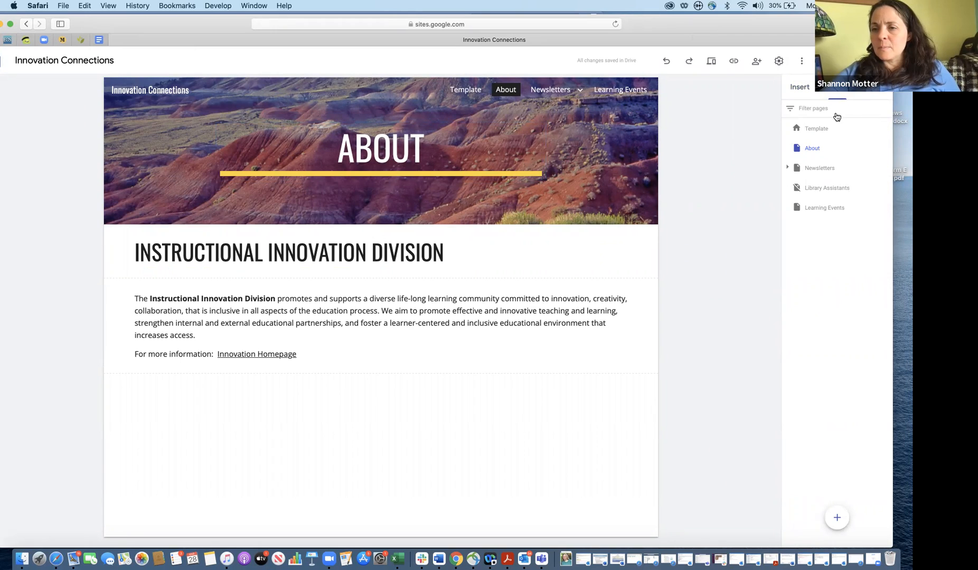
# Expand Newsletters › 21-22, review the Template page, dismiss the reminder, and open April
pyautogui.click(788, 169)
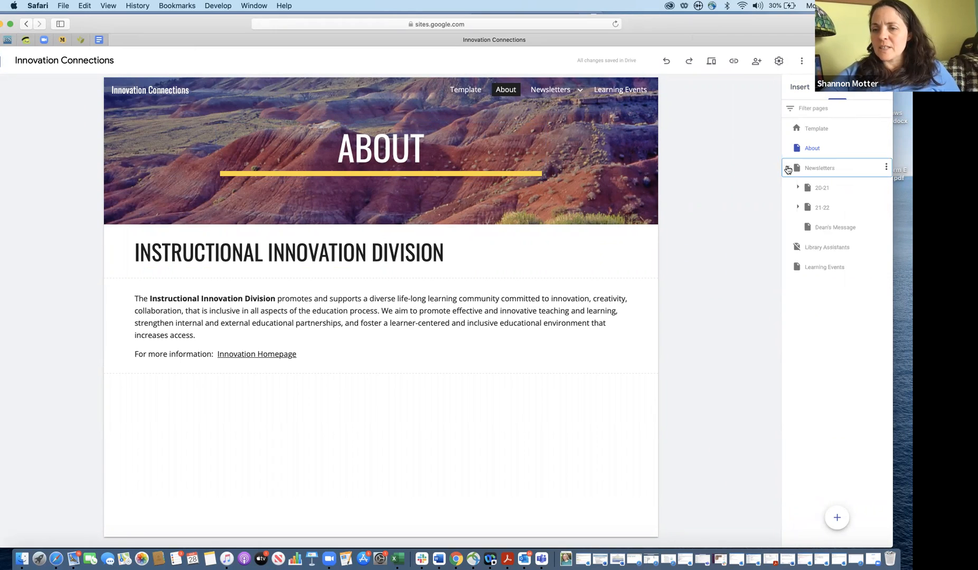
pyautogui.click(798, 207)
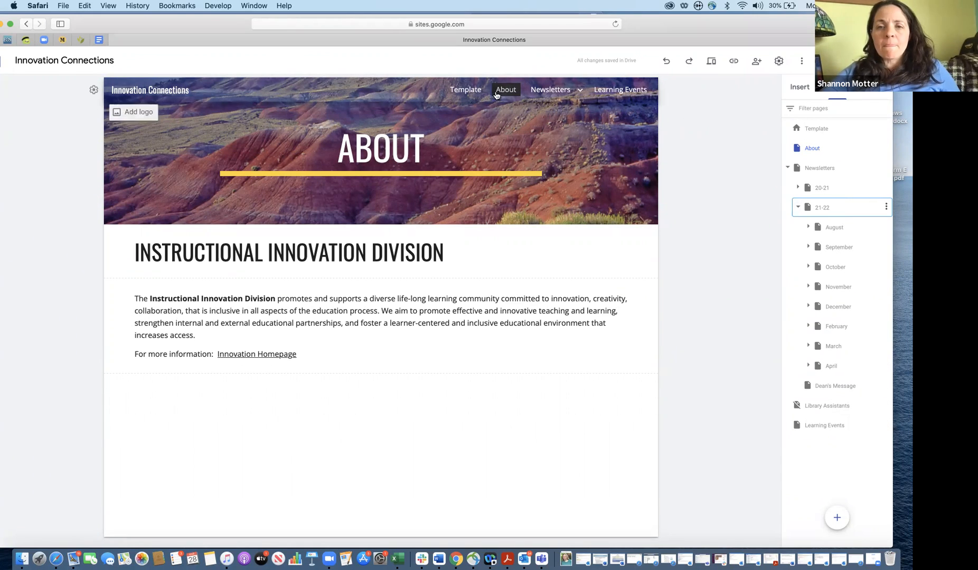
pyautogui.click(468, 94)
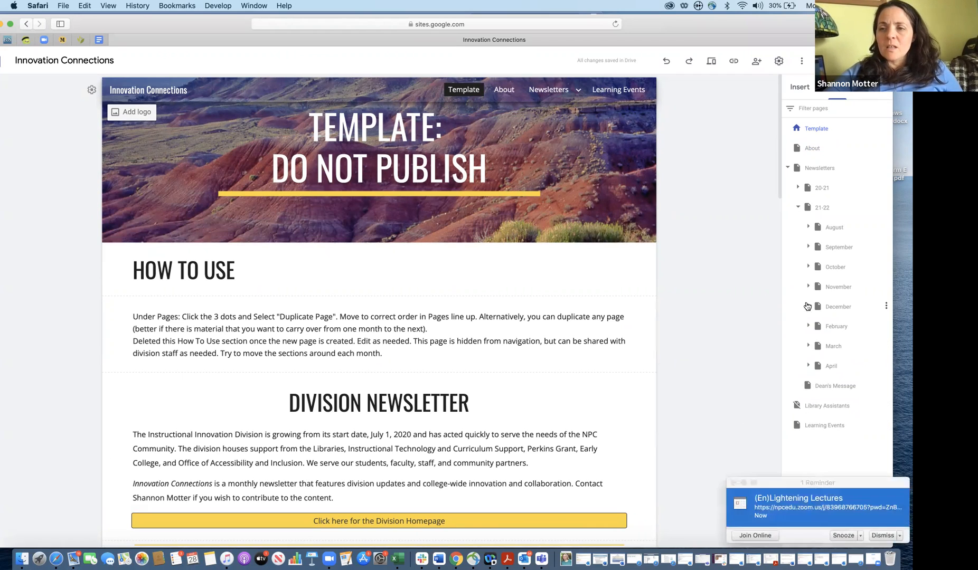
pyautogui.click(879, 535)
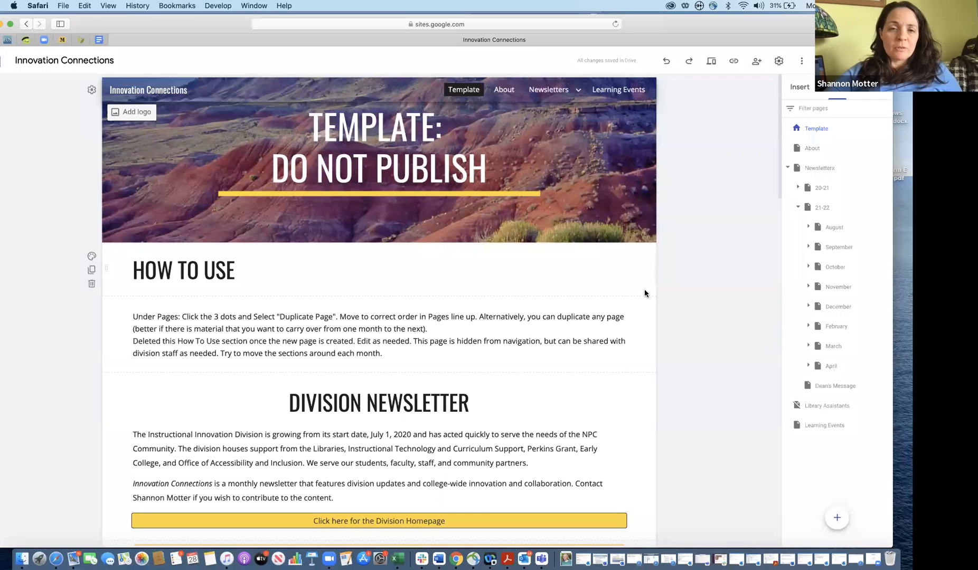
pyautogui.click(831, 367)
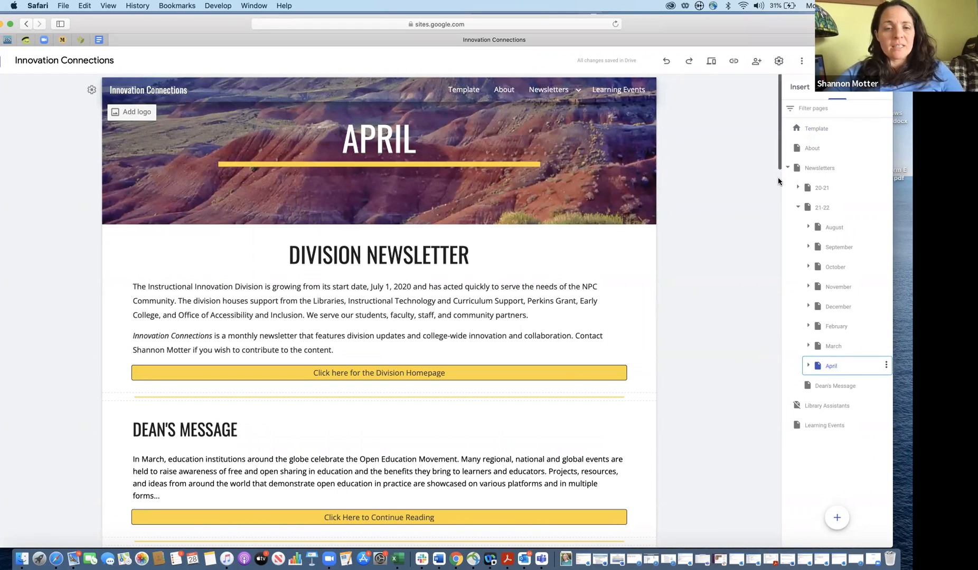
# Expand April to reveal its Disability Law subpage and bring up the April page's actions menu
pyautogui.scroll(-3, 780, 182)
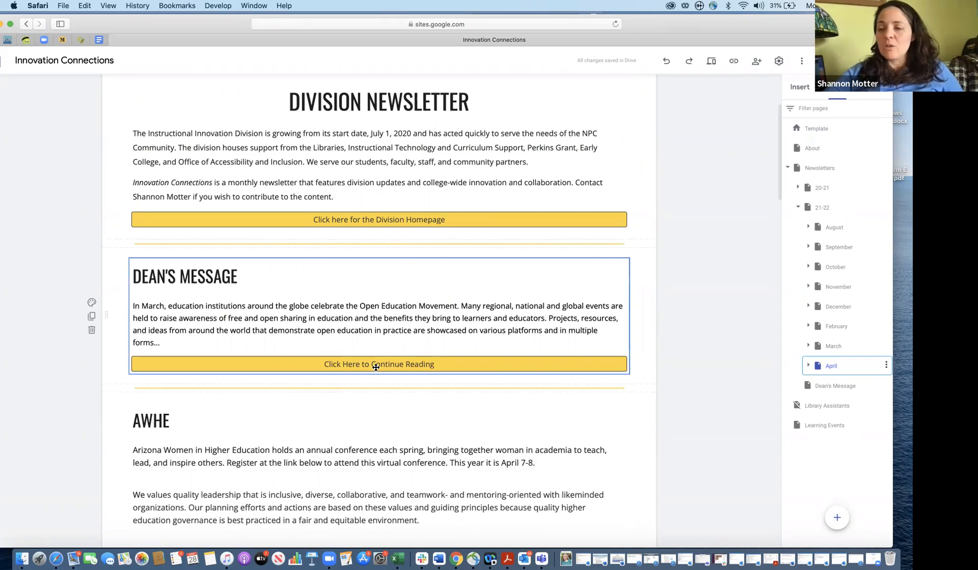
pyautogui.click(807, 368)
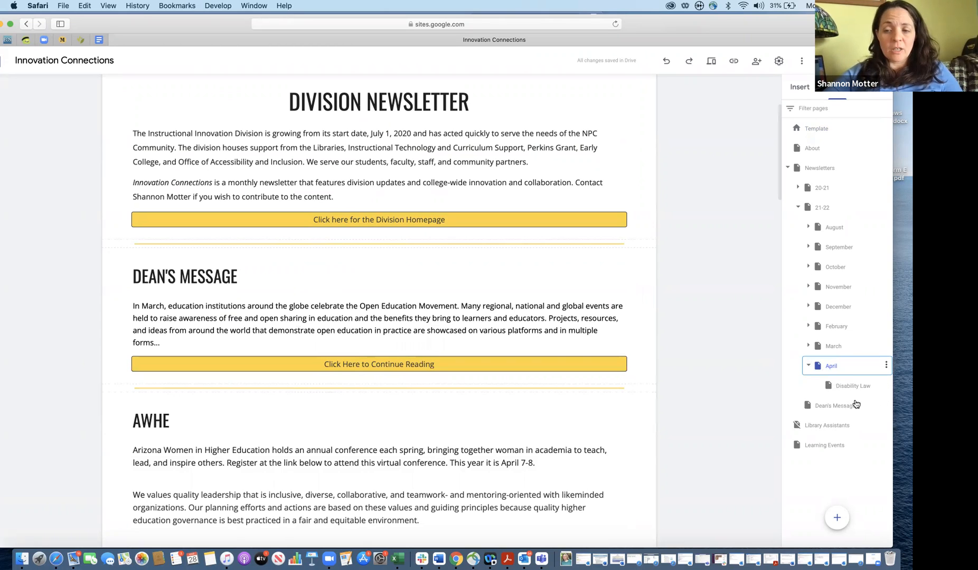
pyautogui.click(886, 366)
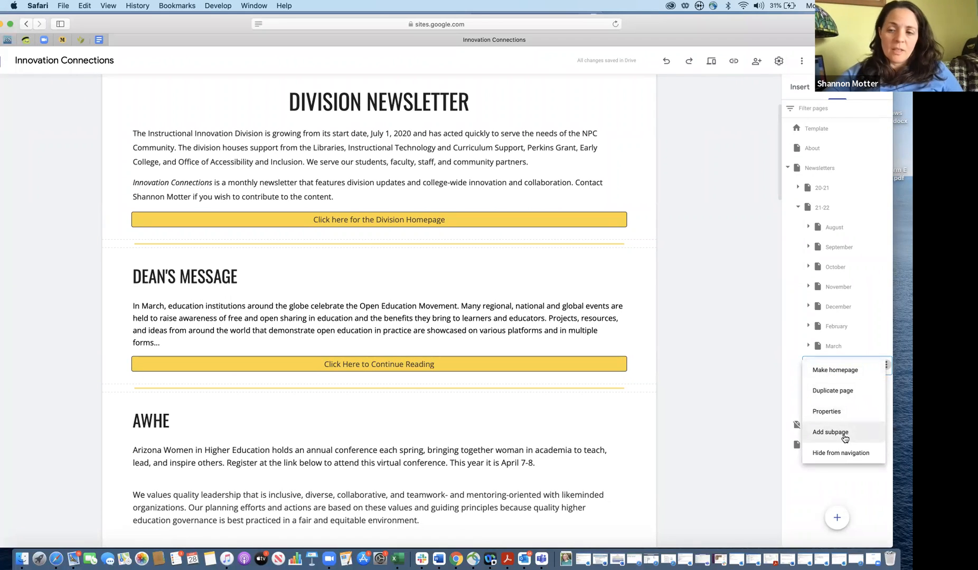
# Duplicate the April page as a new page named May
pyautogui.click(851, 394)
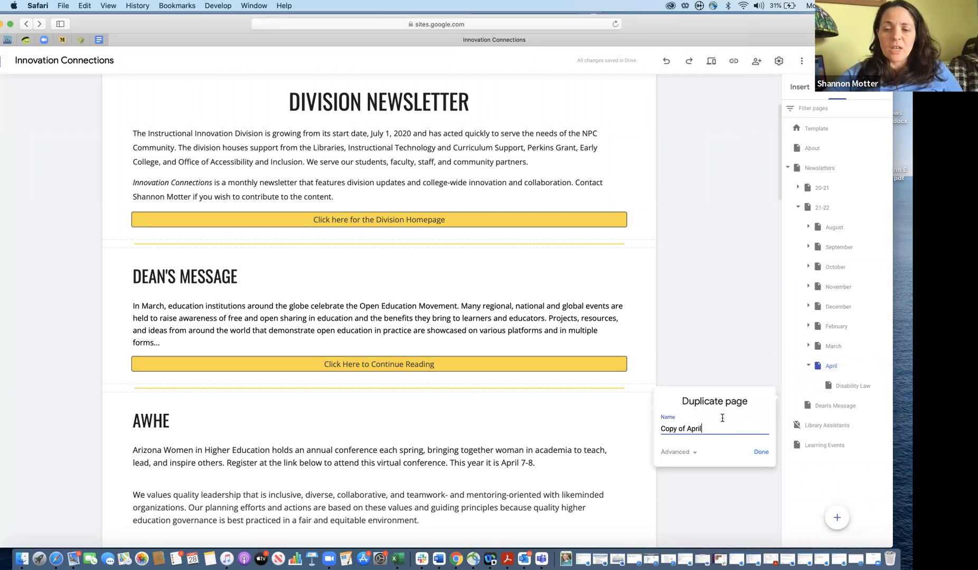
pyautogui.moveTo(712, 425); pyautogui.dragTo(629, 424)
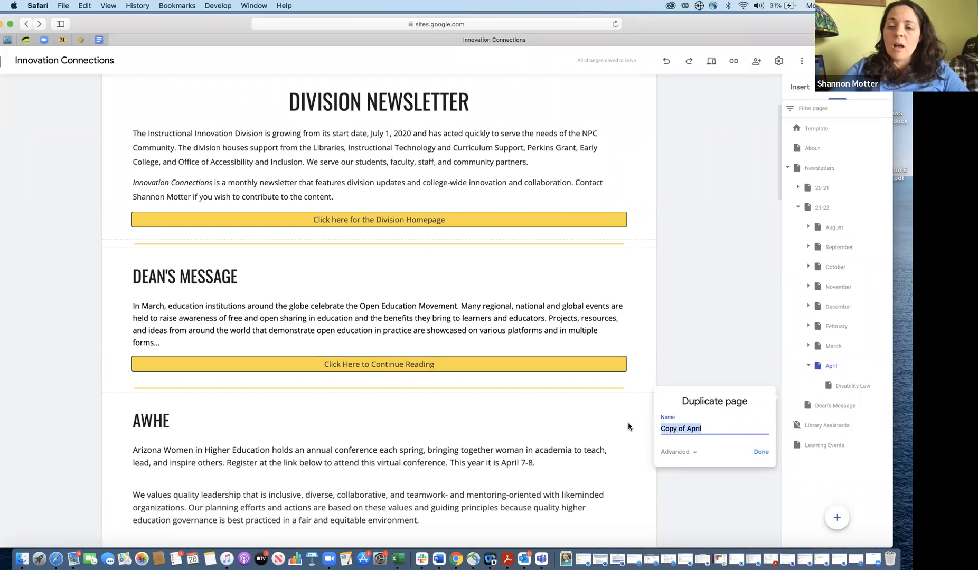
pyautogui.write('Ma')
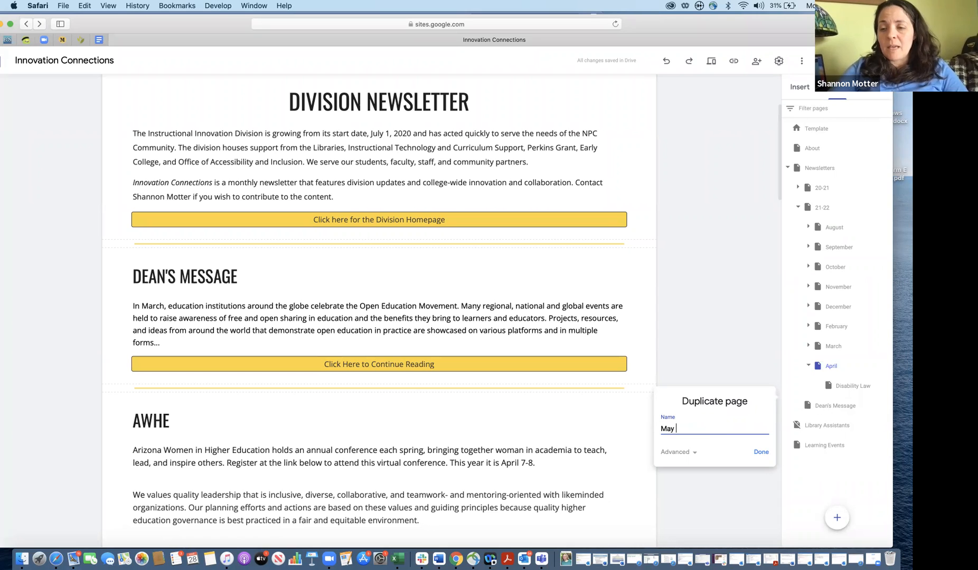
pyautogui.write('y')
pyautogui.press('Return')
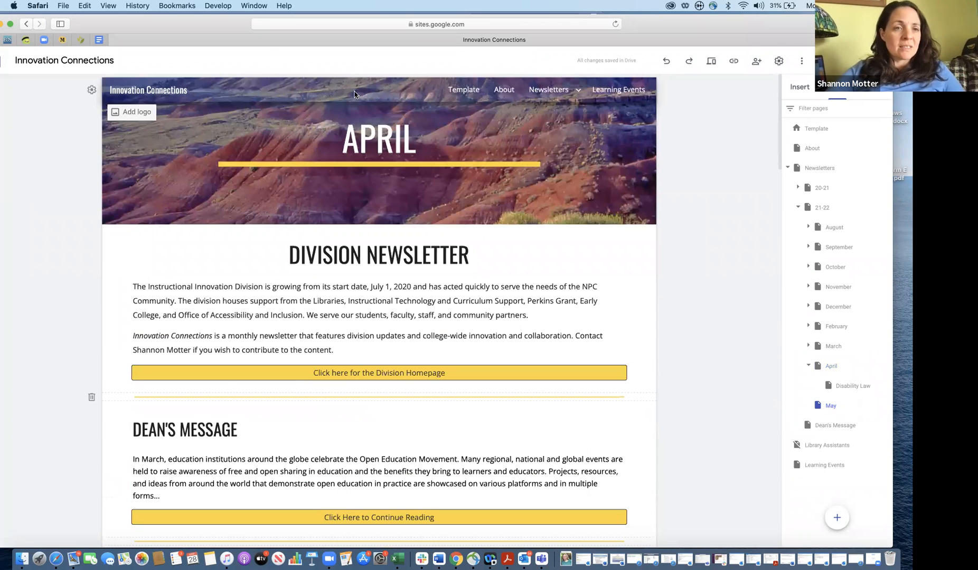
# Change the May page's header title from APRIL to MAY
pyautogui.doubleClick(369, 141)
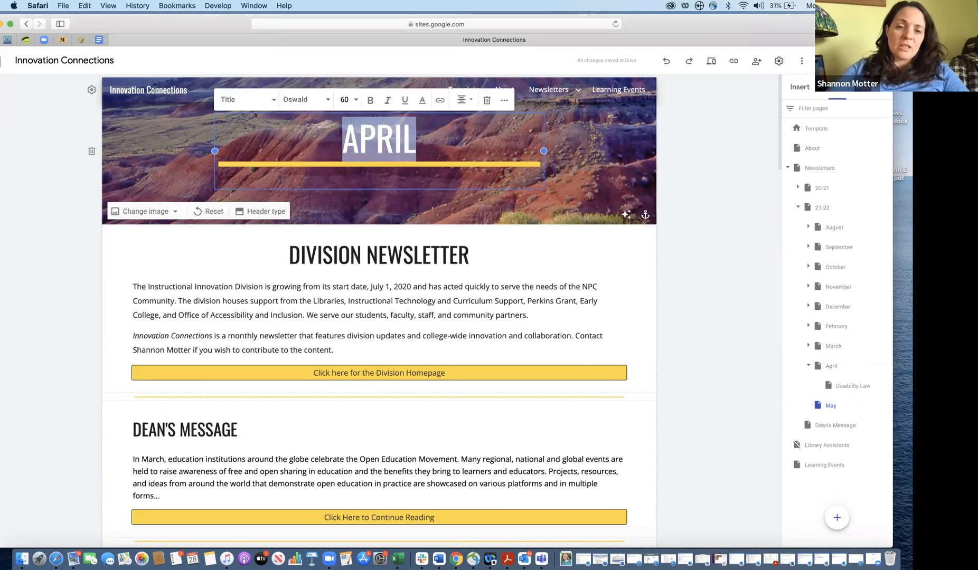
pyautogui.write('MAY')
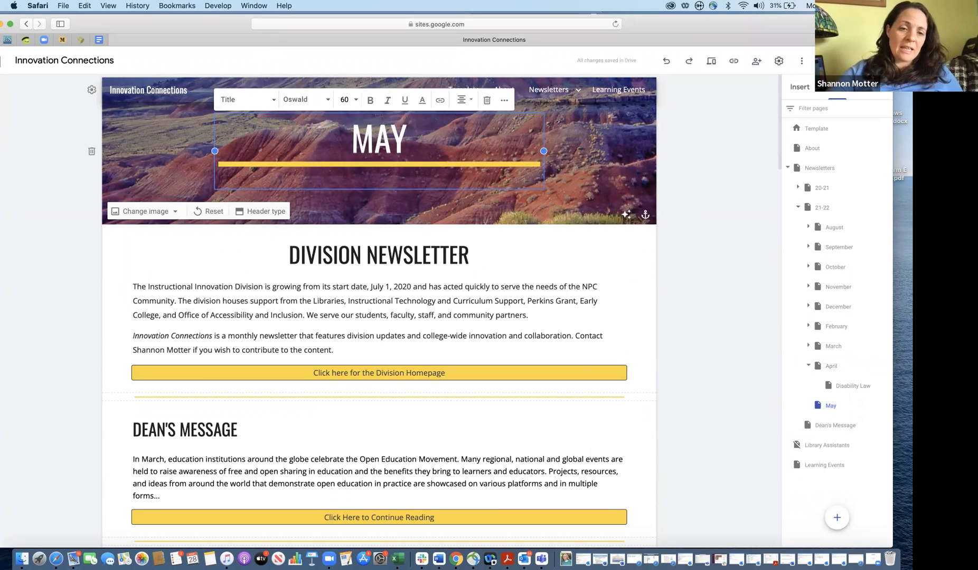
pyautogui.click(774, 142)
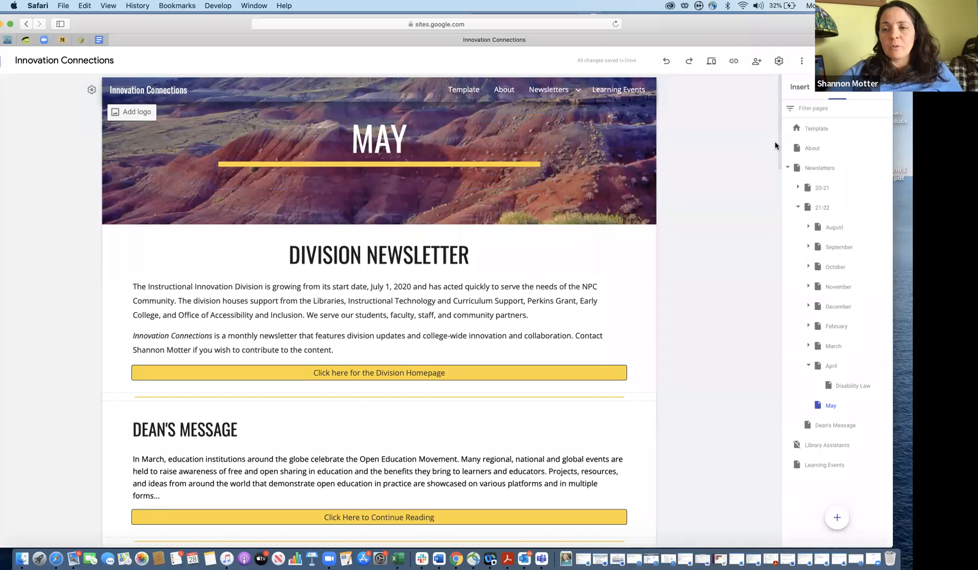
# Delete the AWHE section from the May page
pyautogui.moveTo(778, 147); pyautogui.dragTo(776, 218)
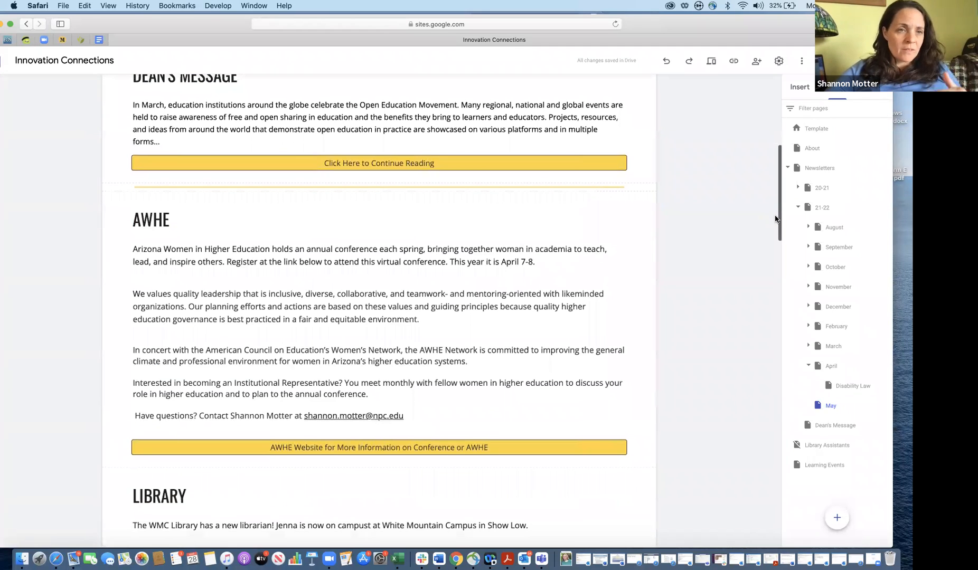
pyautogui.moveTo(775, 217); pyautogui.dragTo(774, 213)
pyautogui.moveTo(106, 338)
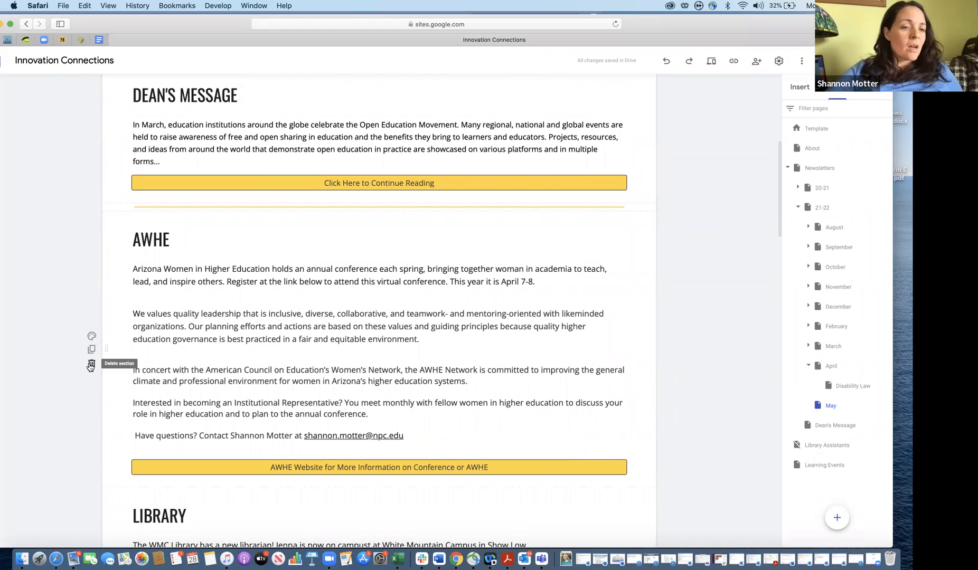
pyautogui.click(92, 364)
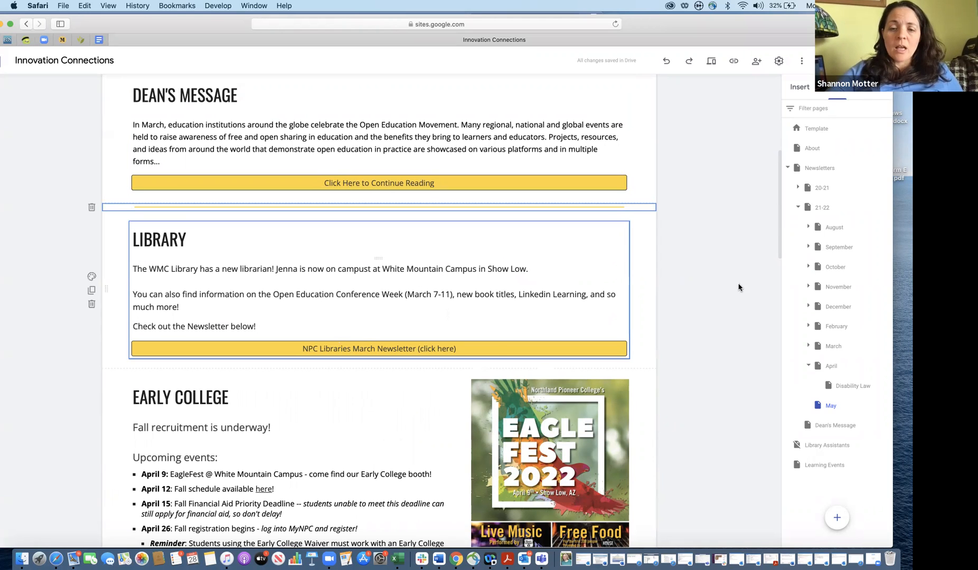
# Delete the EagleFest 2022 flyer image
pyautogui.moveTo(781, 242); pyautogui.dragTo(790, 301)
pyautogui.click(546, 211)
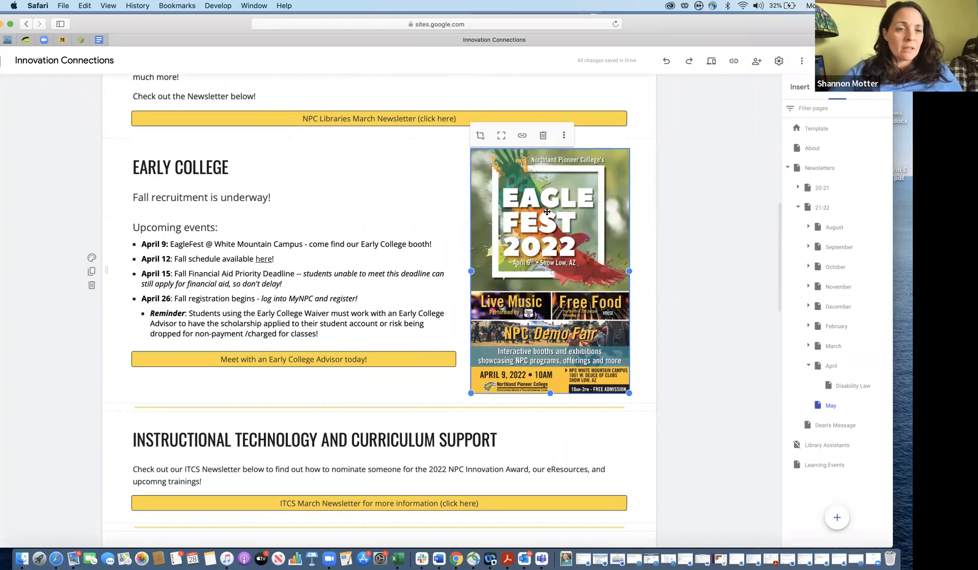
pyautogui.press('Delete')
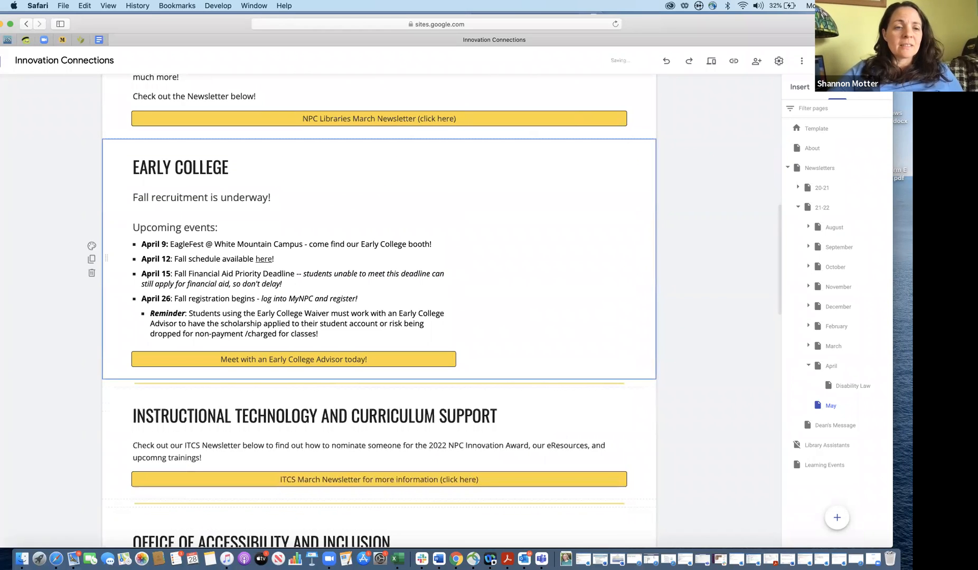
# Clear Early College's outdated April event bullets, then bring back the Zoom meeting window
pyautogui.moveTo(141, 240); pyautogui.dragTo(335, 333)
pyautogui.press('BackSpace')
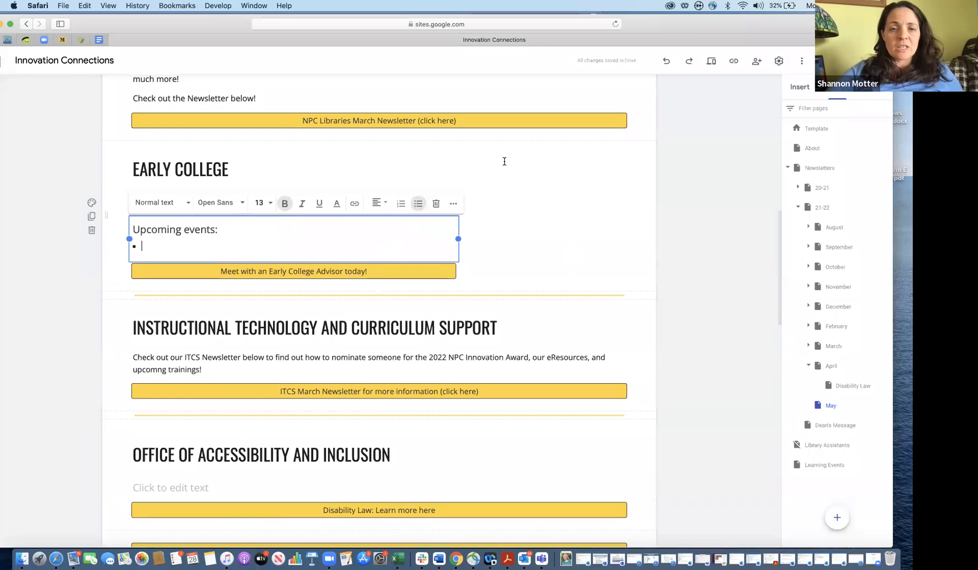
pyautogui.moveTo(648, 13)
pyautogui.mouseDown()
pyautogui.moveTo(631, 86)
pyautogui.moveTo(638, 13)
pyautogui.mouseUp()
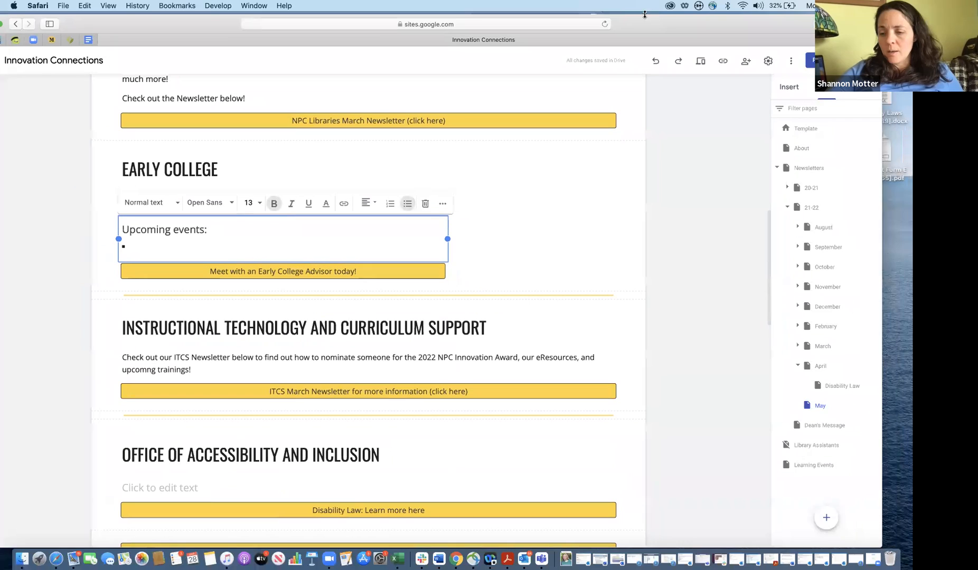
pyautogui.click(852, 563)
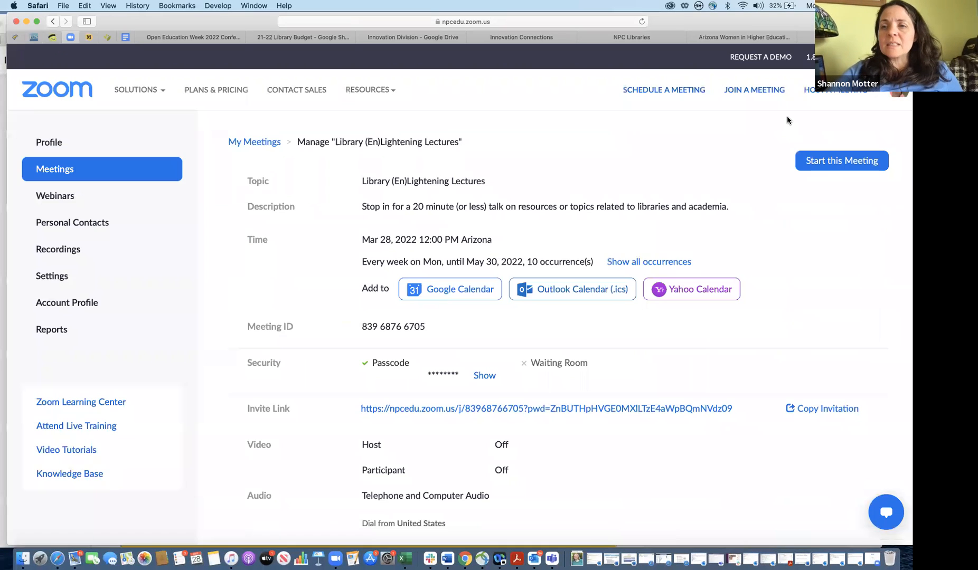
# Move the Zoom window aside and switch to the NPC Libraries site's January Library Newsletter
pyautogui.moveTo(674, 29)
pyautogui.mouseDown()
pyautogui.moveTo(677, 159)
pyautogui.moveTo(668, 36)
pyautogui.mouseUp()
pyautogui.click(644, 168)
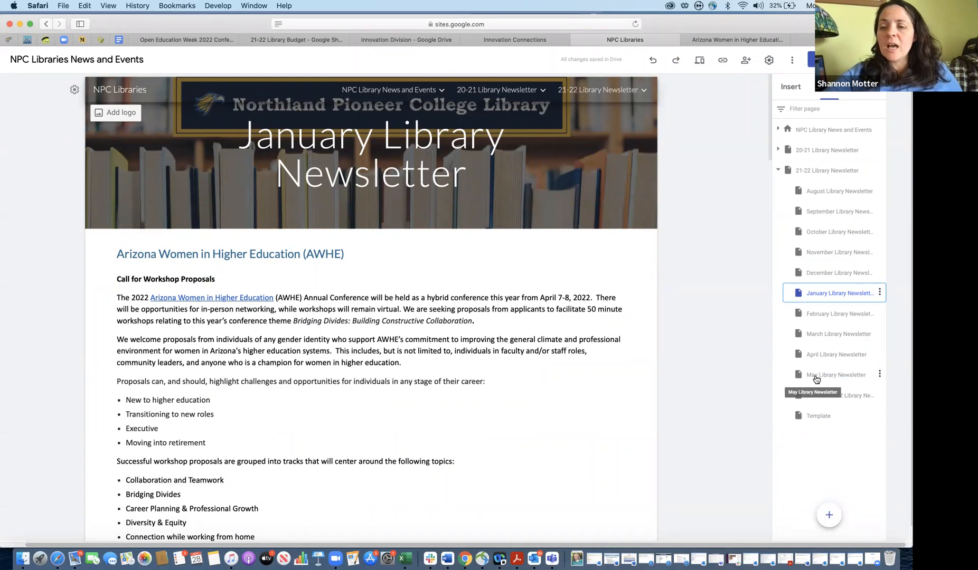
# Open the NPC Libraries May Library Newsletter page and copy the site's published link
pyautogui.click(813, 375)
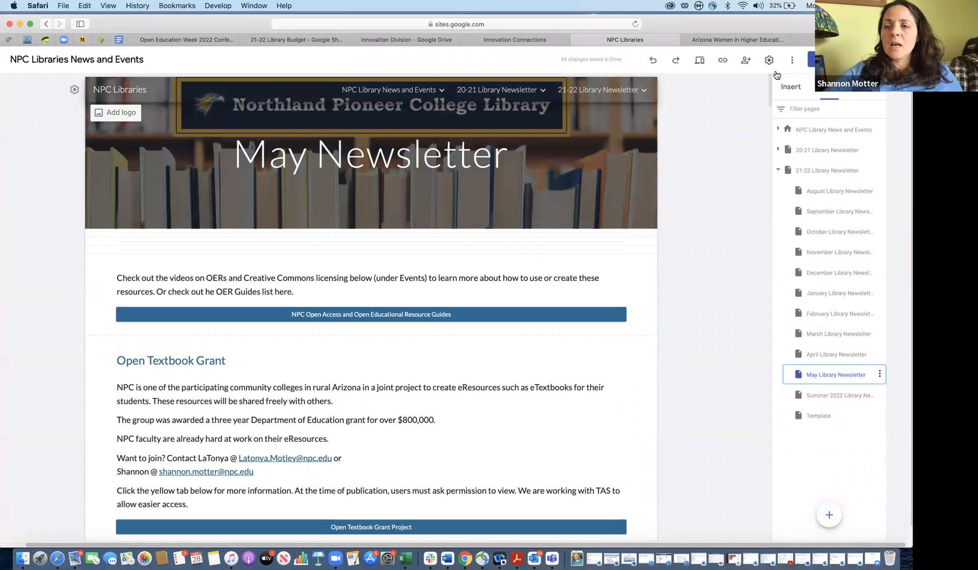
pyautogui.click(723, 61)
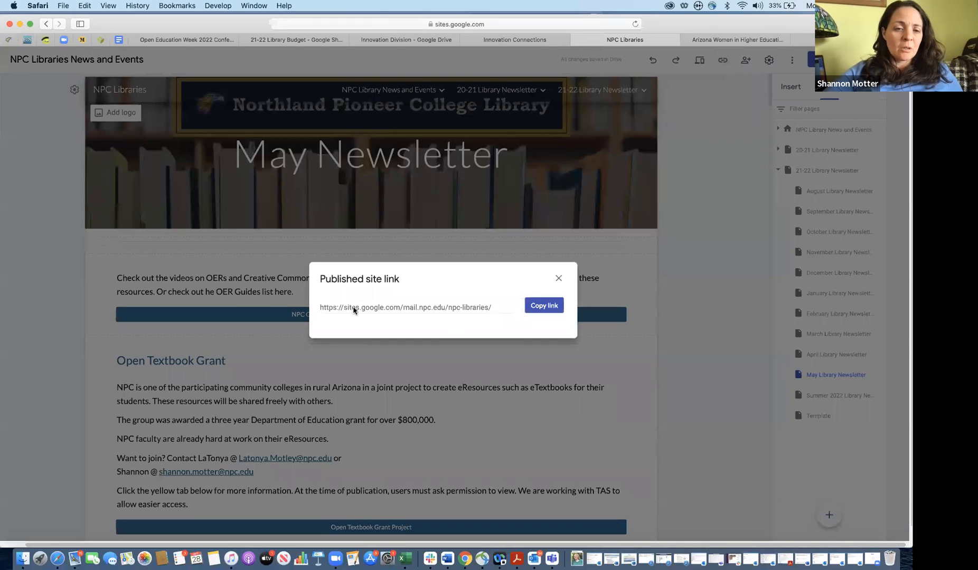
pyautogui.click(542, 307)
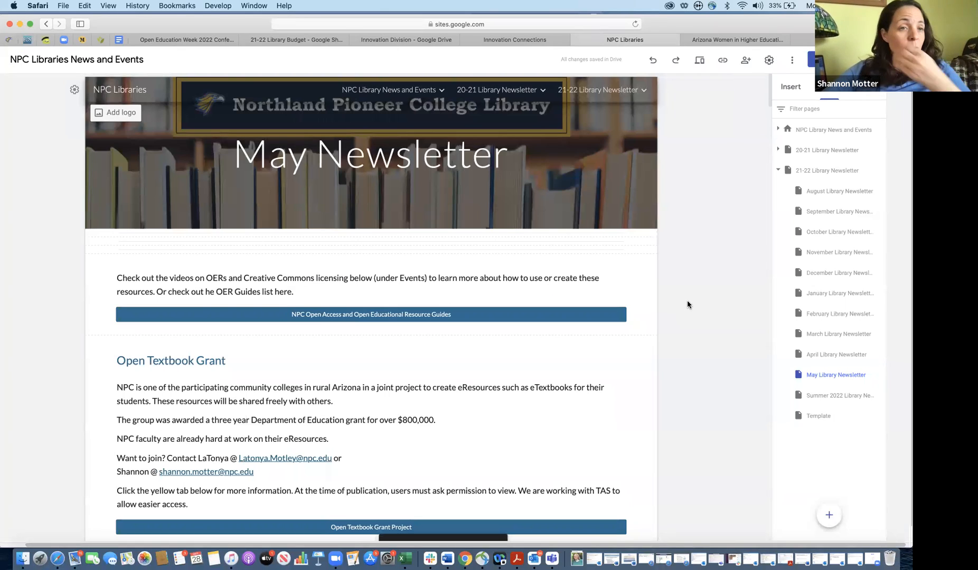